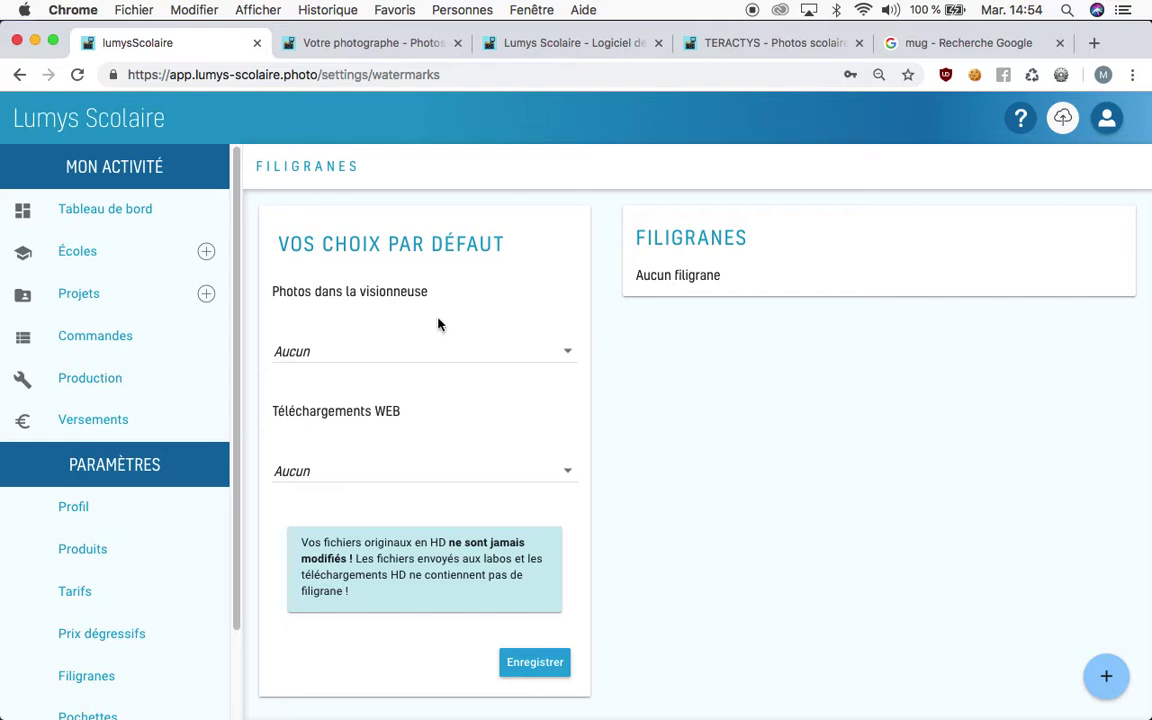
Create a cross-type watermark in the Filigranes settings and name it Croix 1.
scroll(195, 643, down, 1)
click(188, 653)
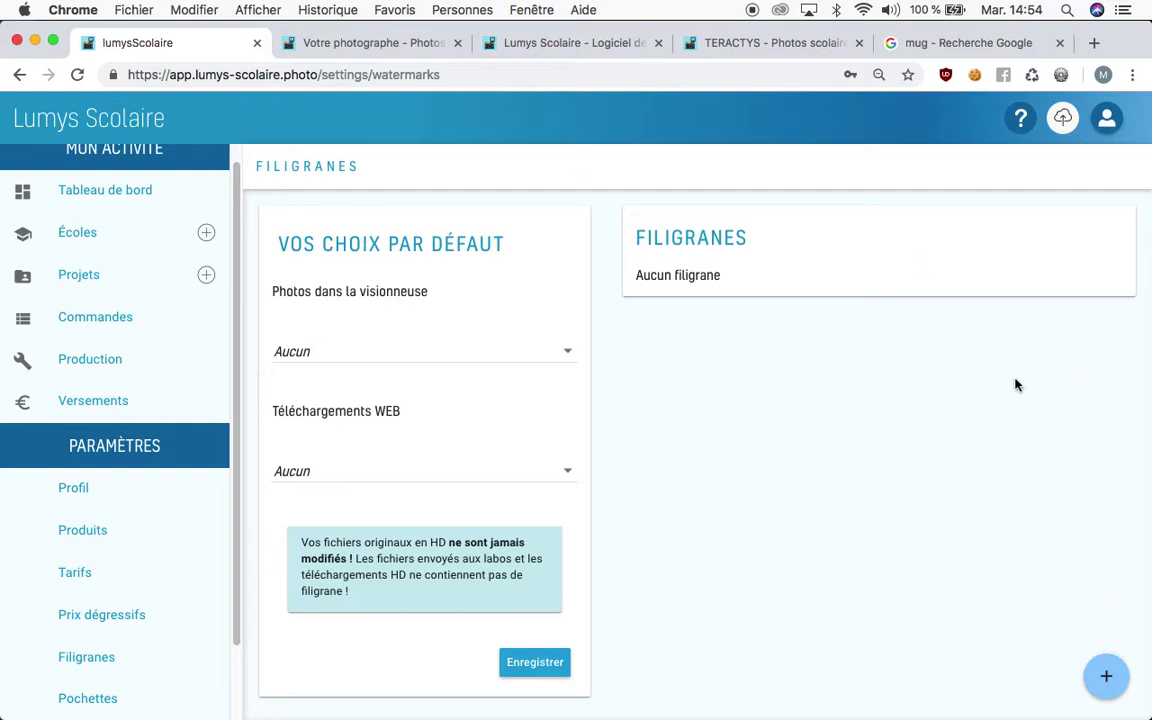
mouse_move(1098, 673)
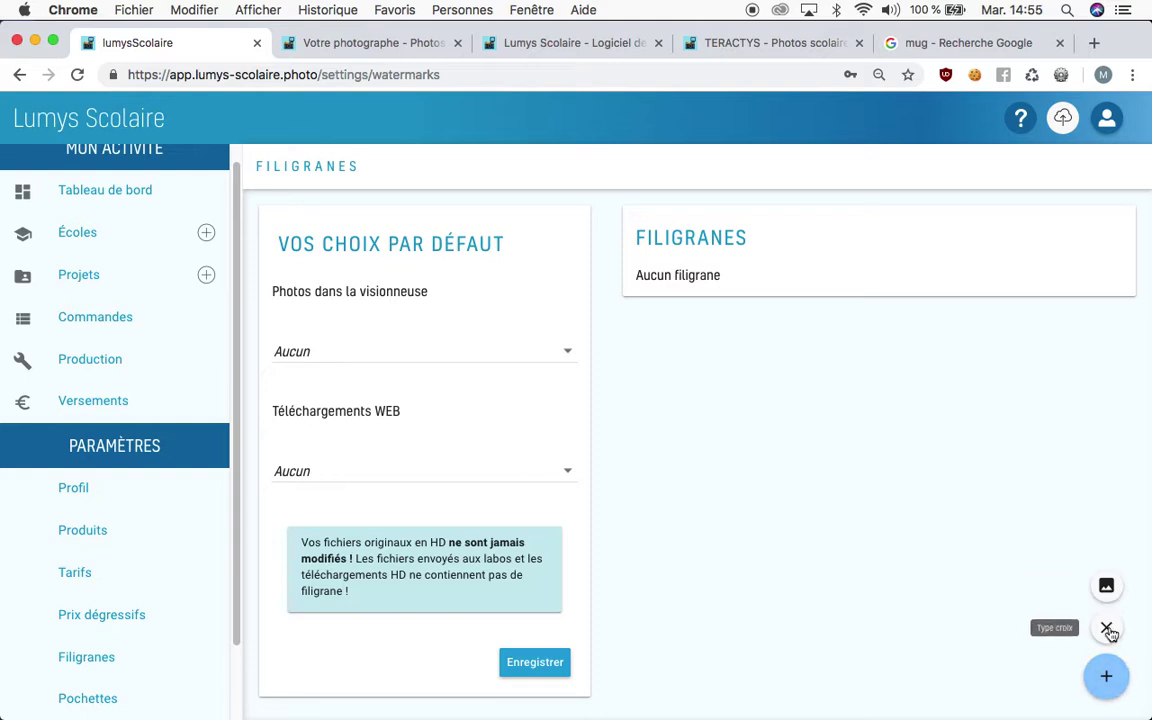
click(1108, 630)
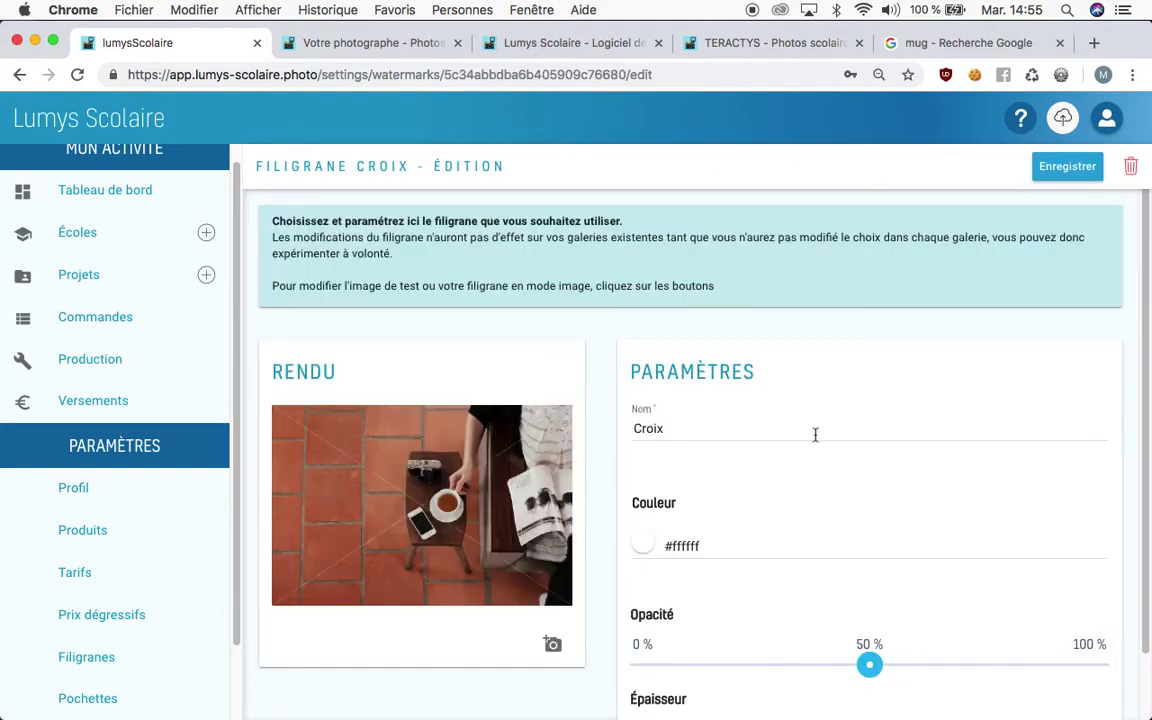
scroll(816, 437, down, 1)
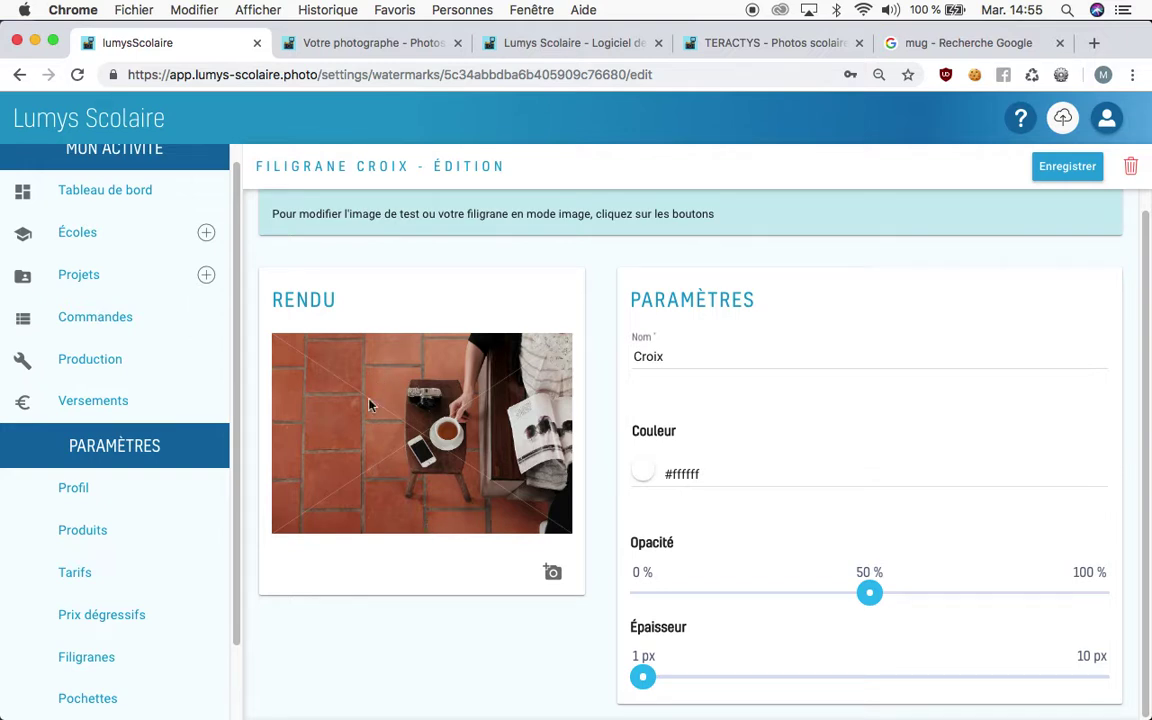
click(675, 356)
text(1)
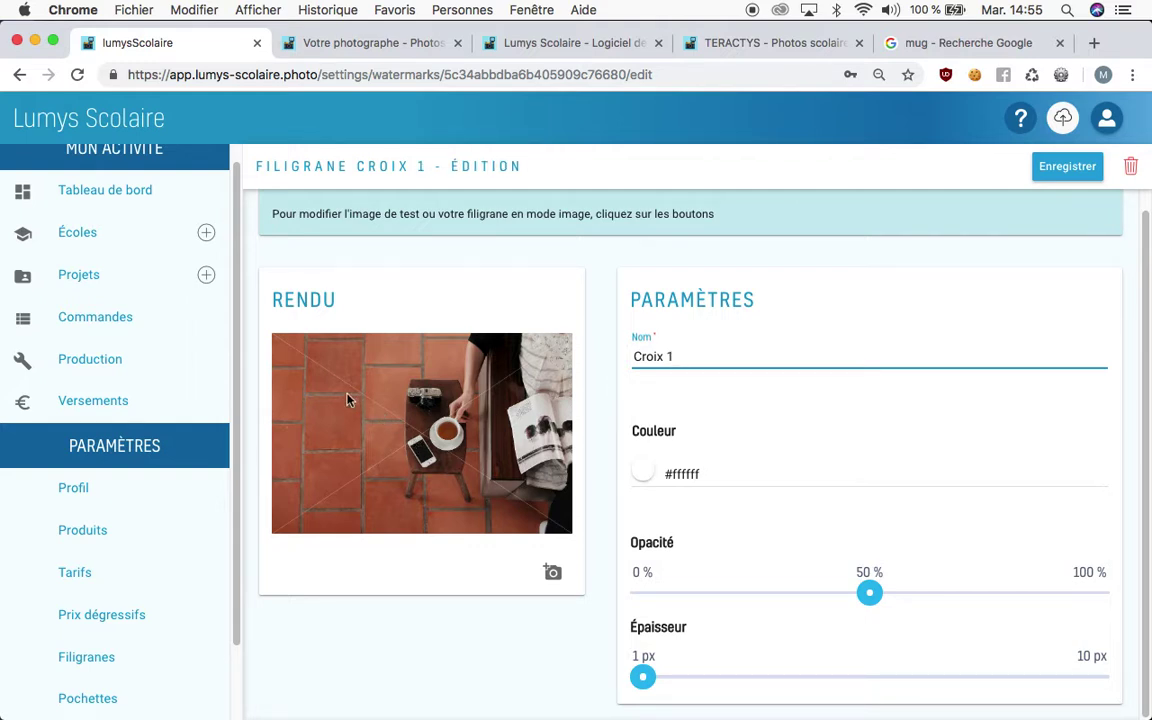
Set the cross watermark's colour to red #f20e0e, its opacity to 88 % and its thickness to 8 px.
click(643, 472)
drag(780, 528, 802, 514)
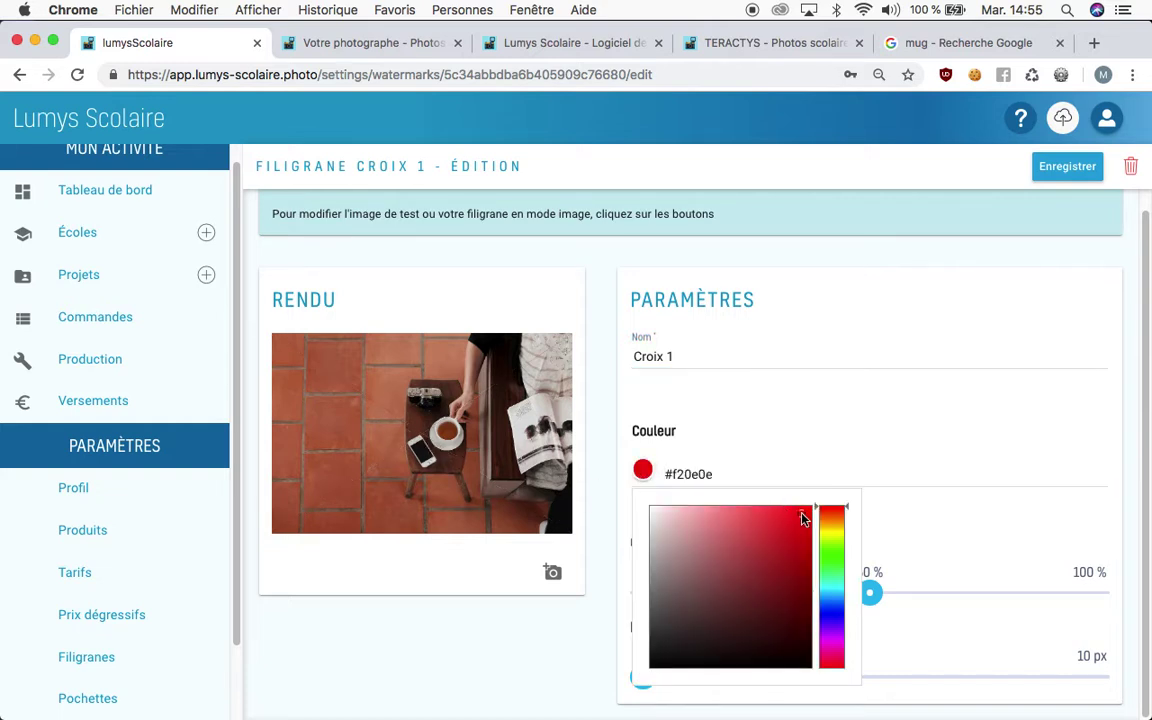
click(852, 458)
drag(872, 597, 1042, 596)
drag(643, 677, 996, 677)
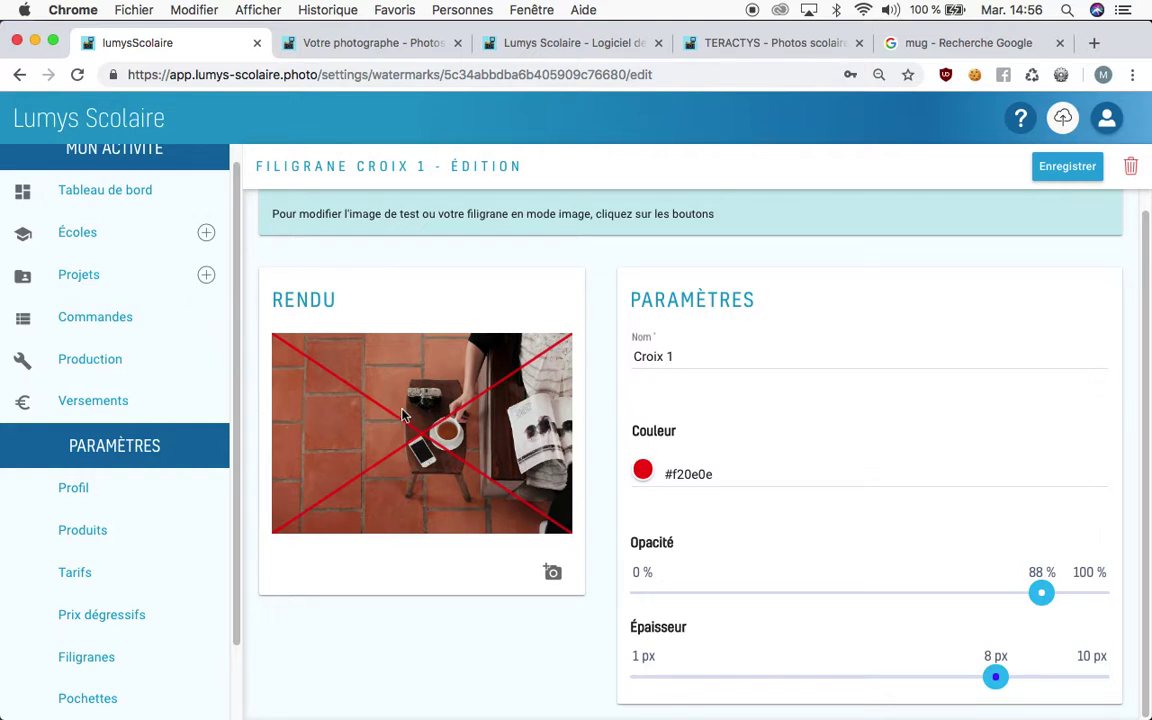
Replace the test image with the adorable-bl...415223.jpg portrait from Téléchargements and save the Croix 1 watermark.
click(549, 572)
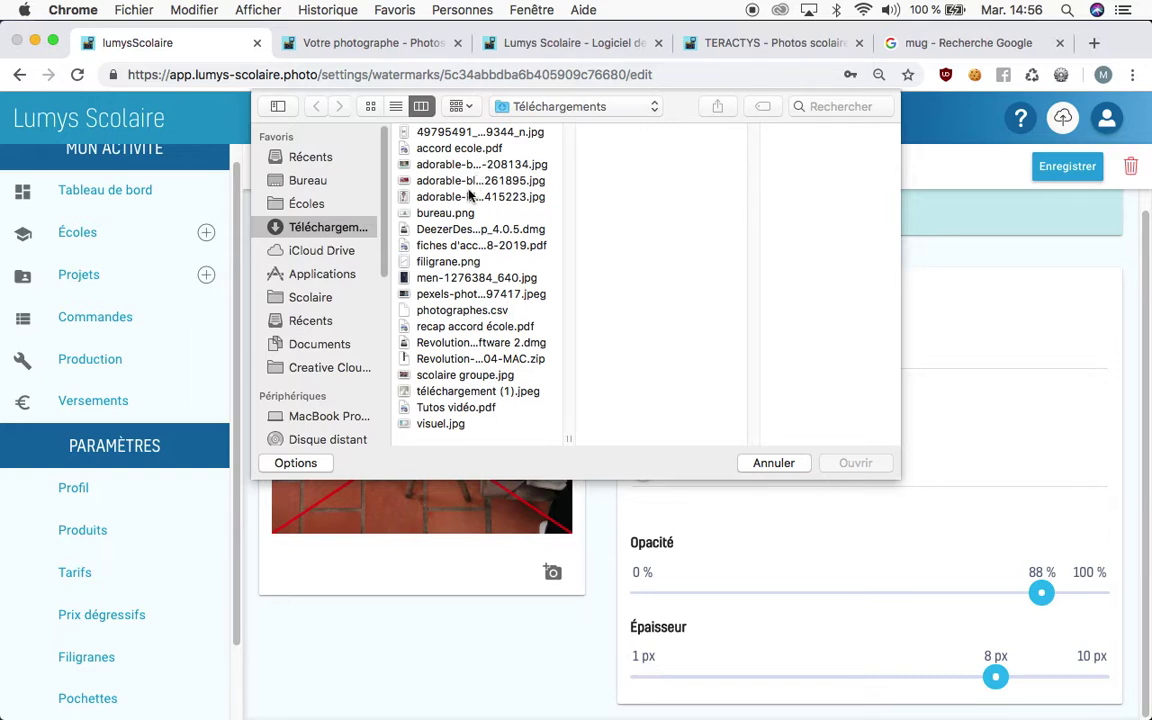
click(428, 194)
click(874, 465)
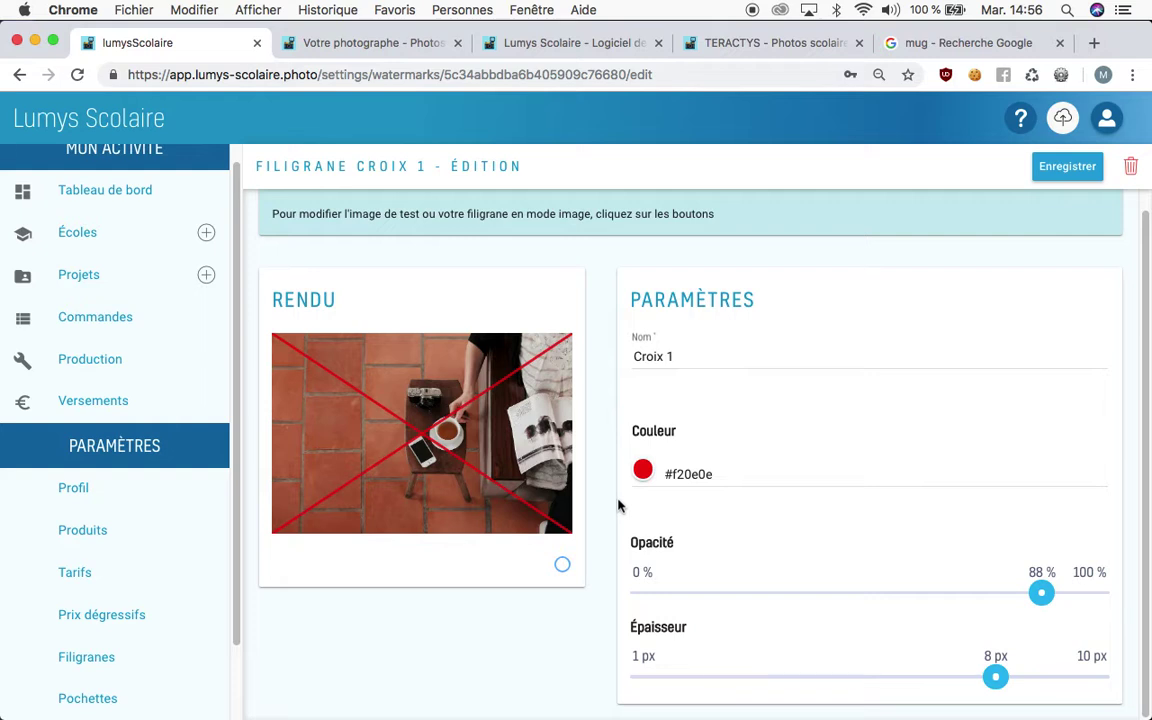
scroll(533, 551, down, 1)
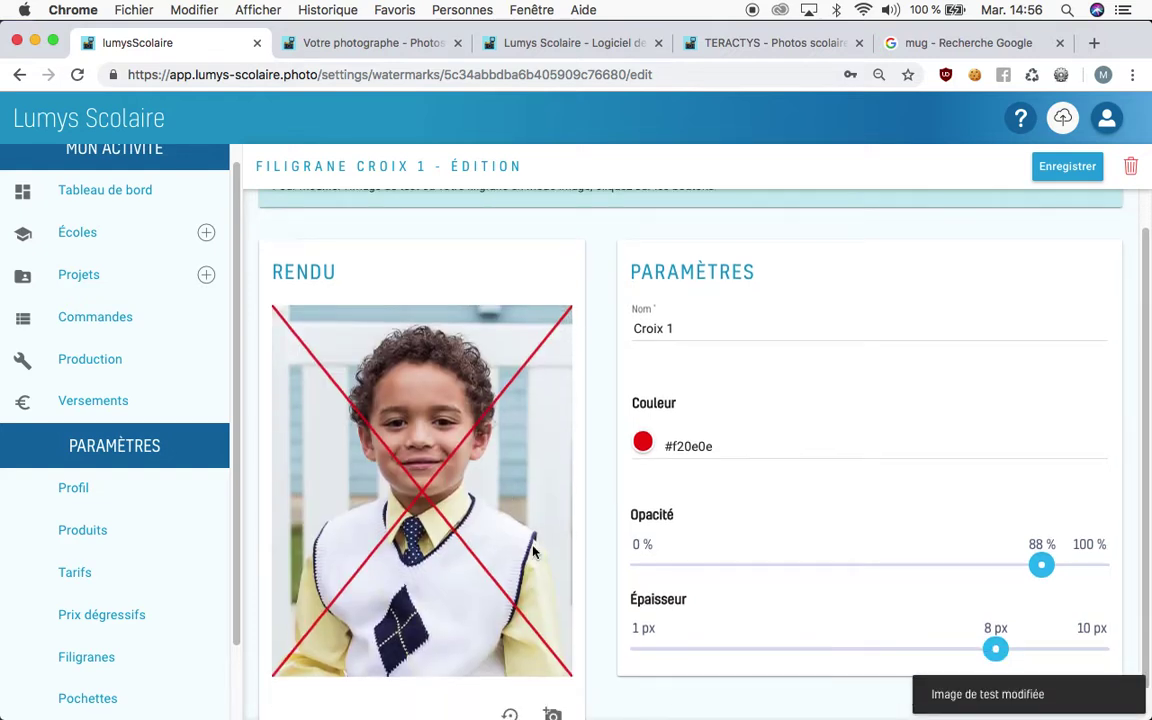
scroll(640, 697, down, 1)
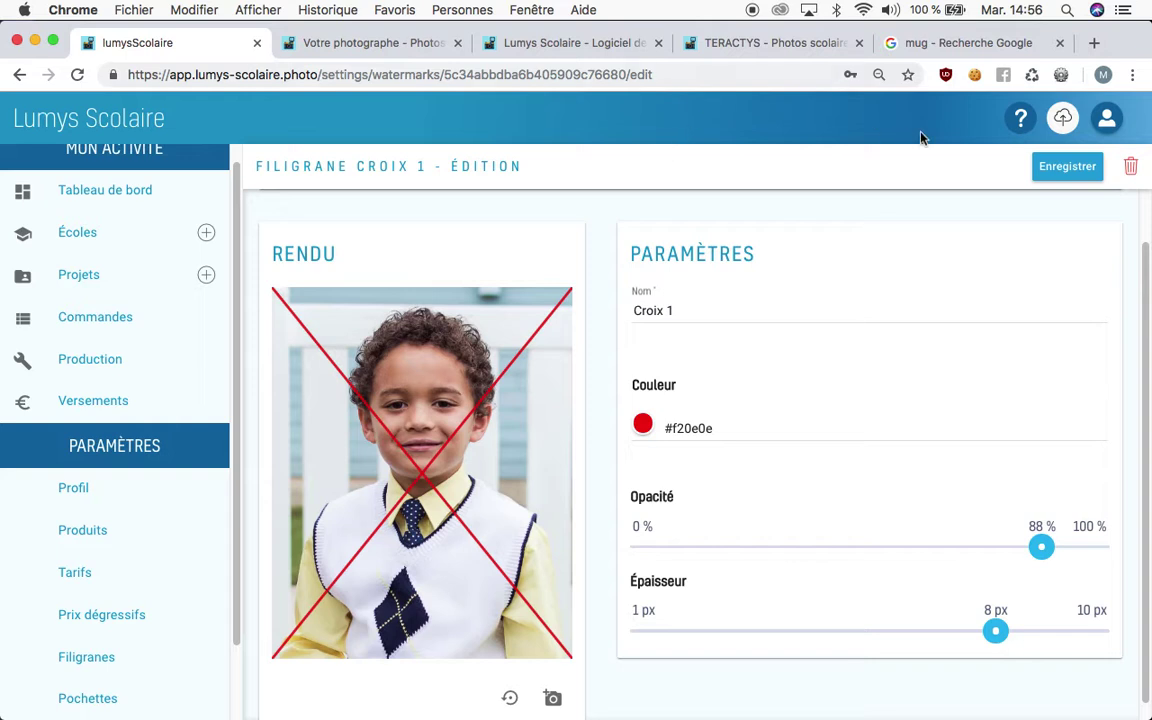
click(1067, 168)
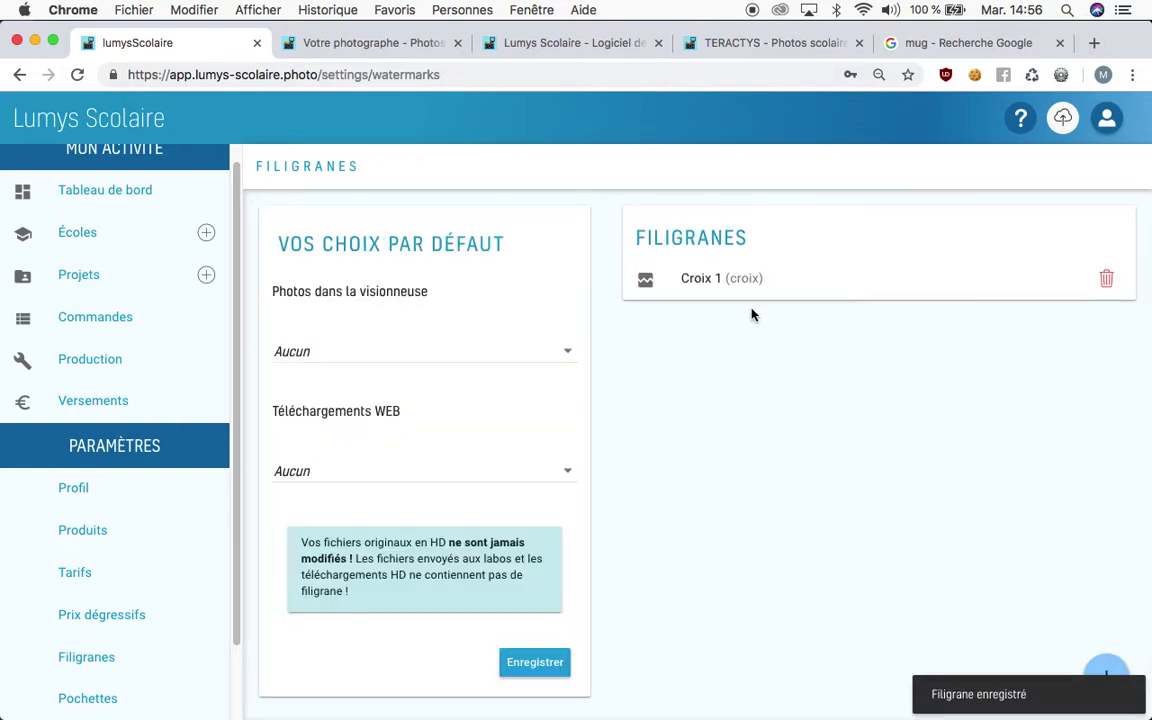
Create an image-type watermark and name it Image 2.
mouse_move(1085, 602)
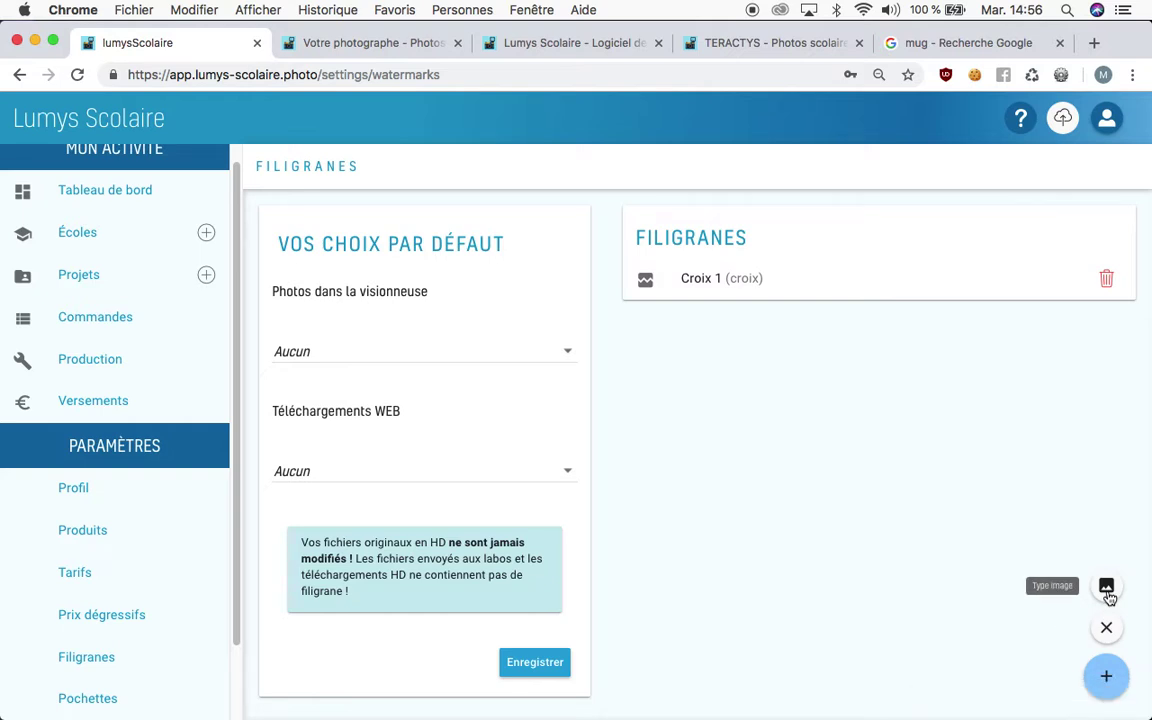
click(1106, 588)
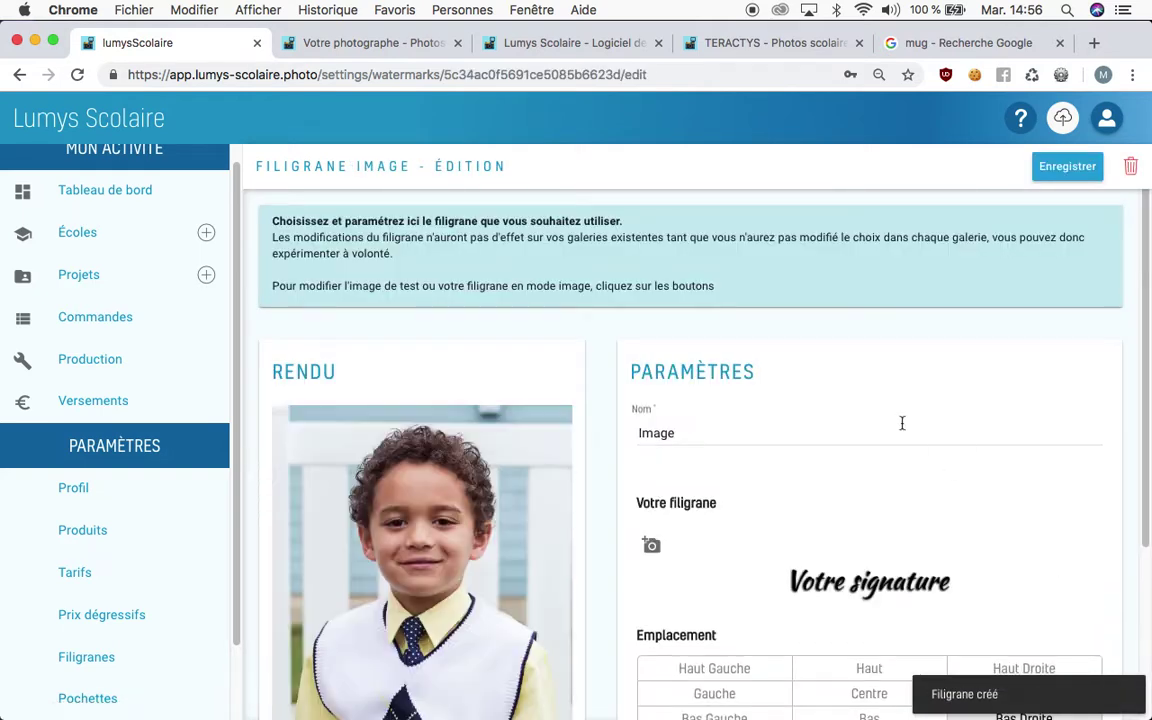
click(797, 440)
text(2)
scroll(751, 458, down, 1)
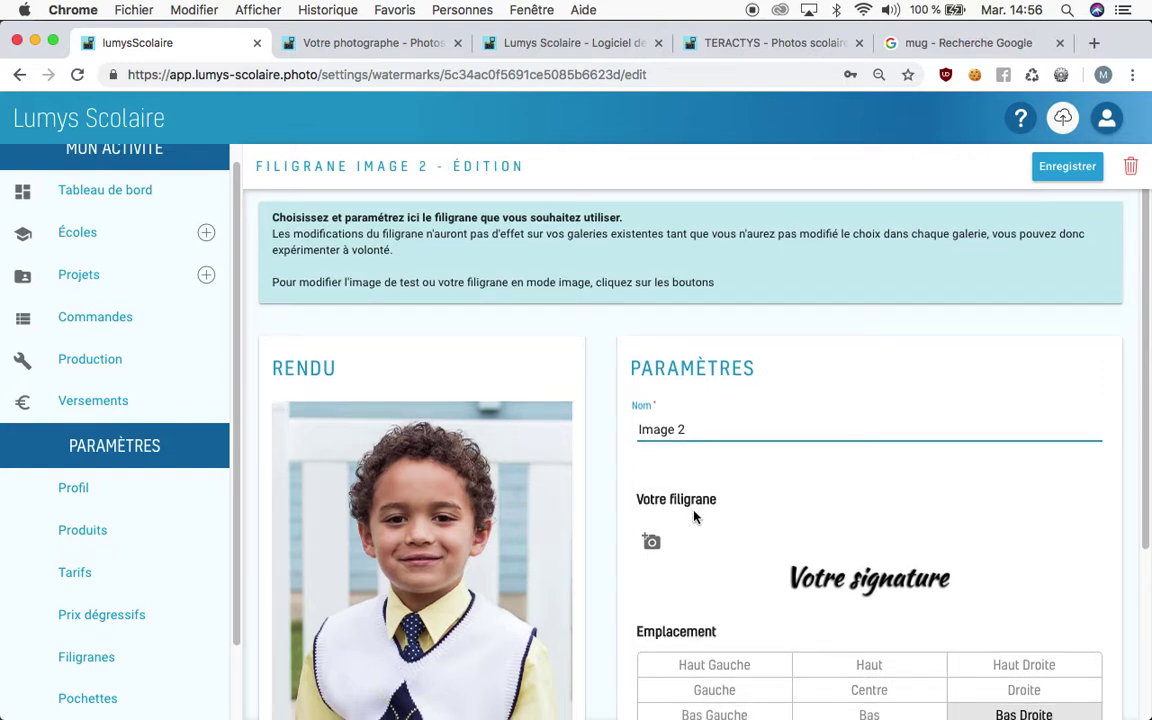
Upload filigrane.png from Téléchargements as the watermark image of Image 2.
scroll(695, 516, down, 3)
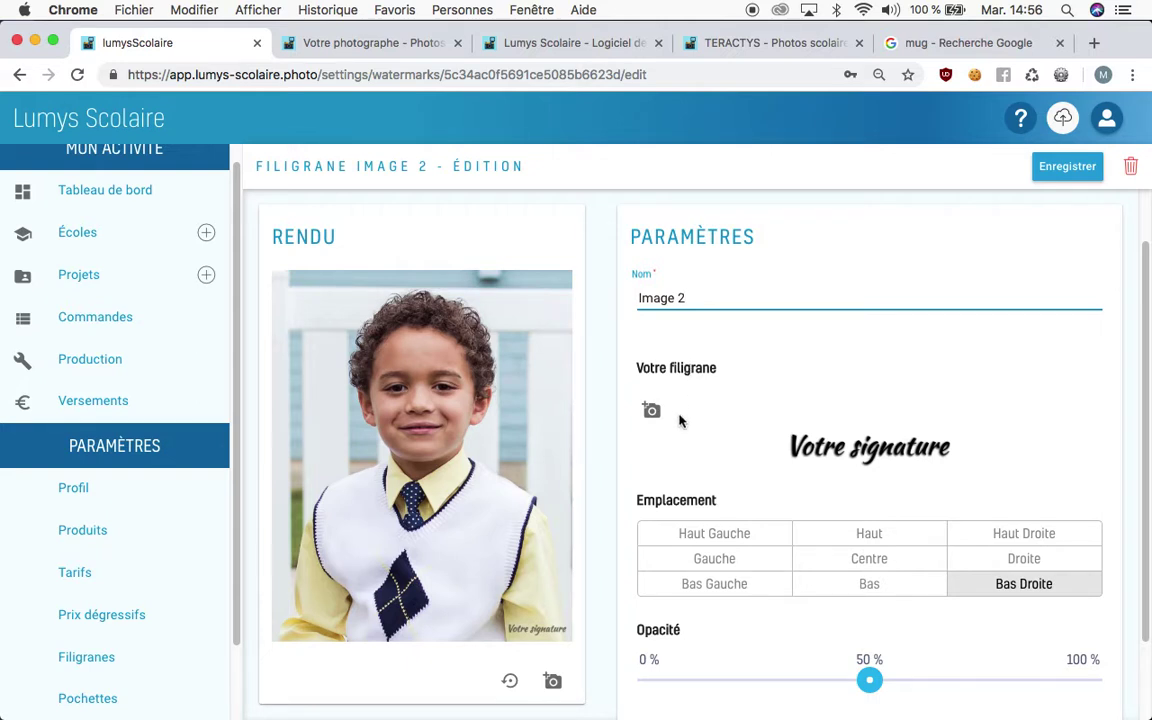
click(651, 411)
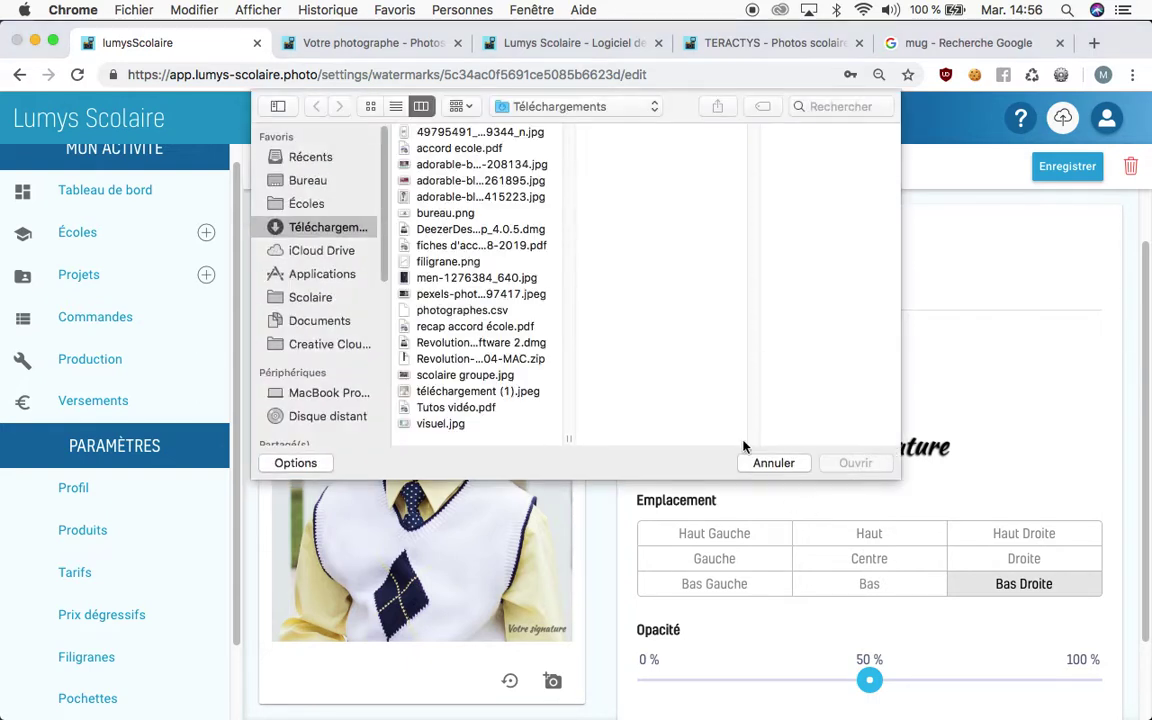
click(445, 263)
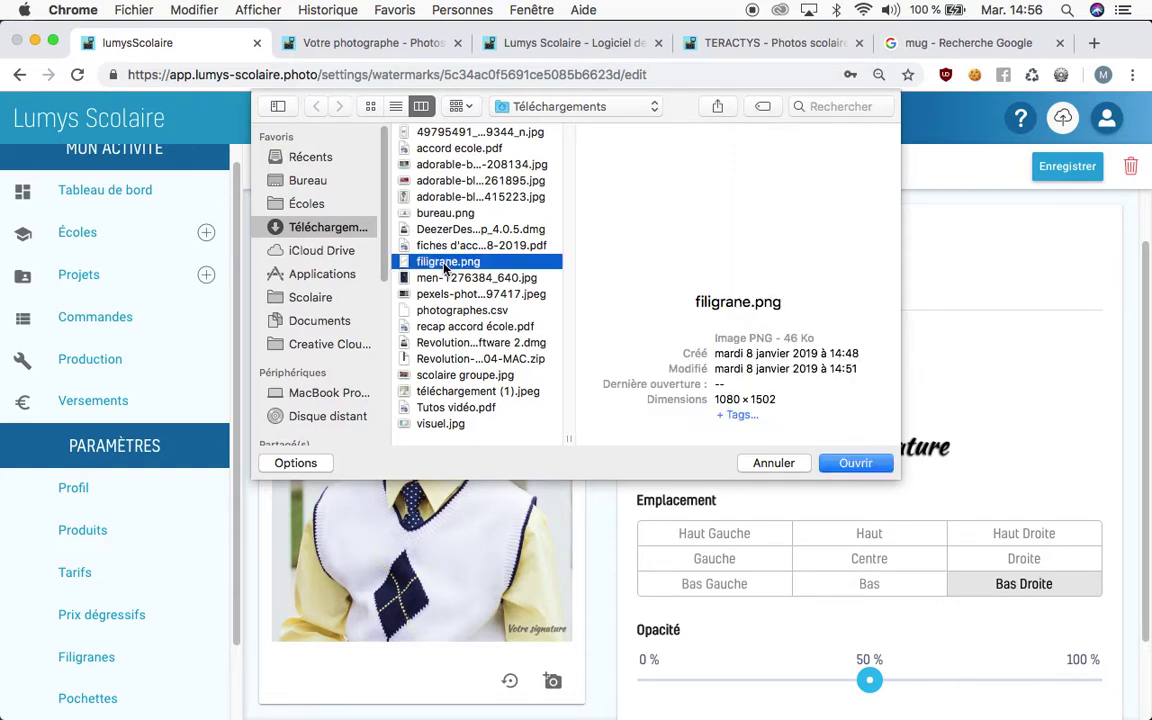
click(852, 462)
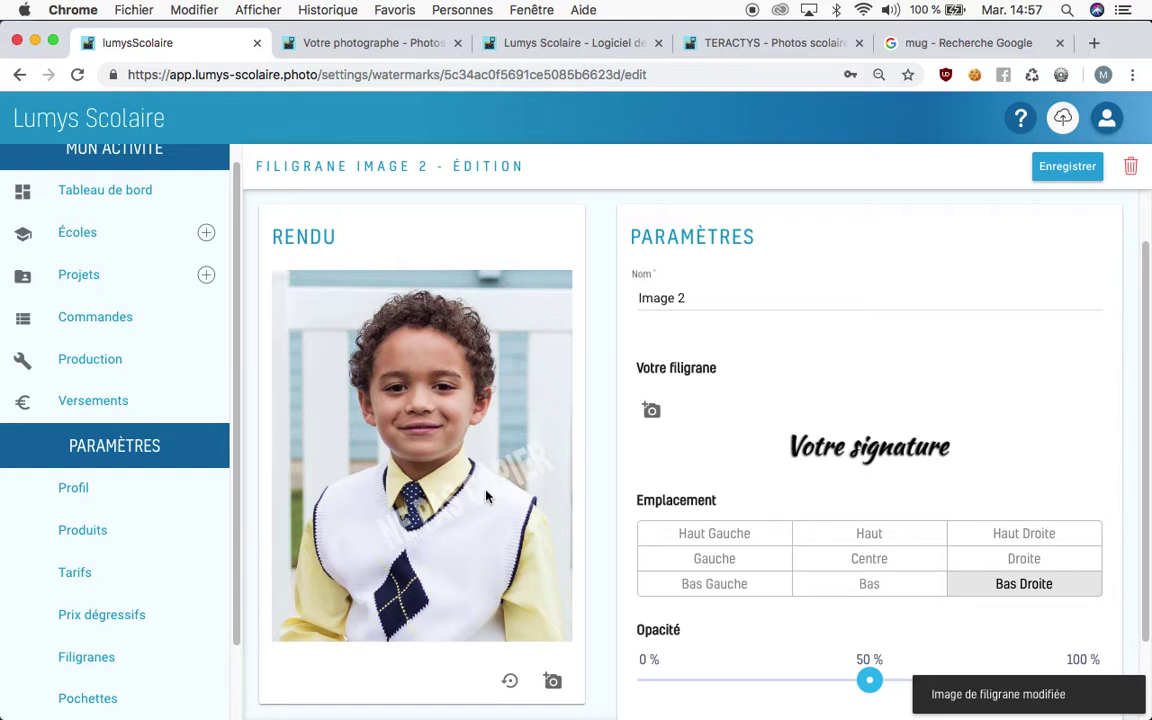
Place the Image 2 watermark at Centre, set its opacity to 86 % and save it.
scroll(730, 470, down, 1)
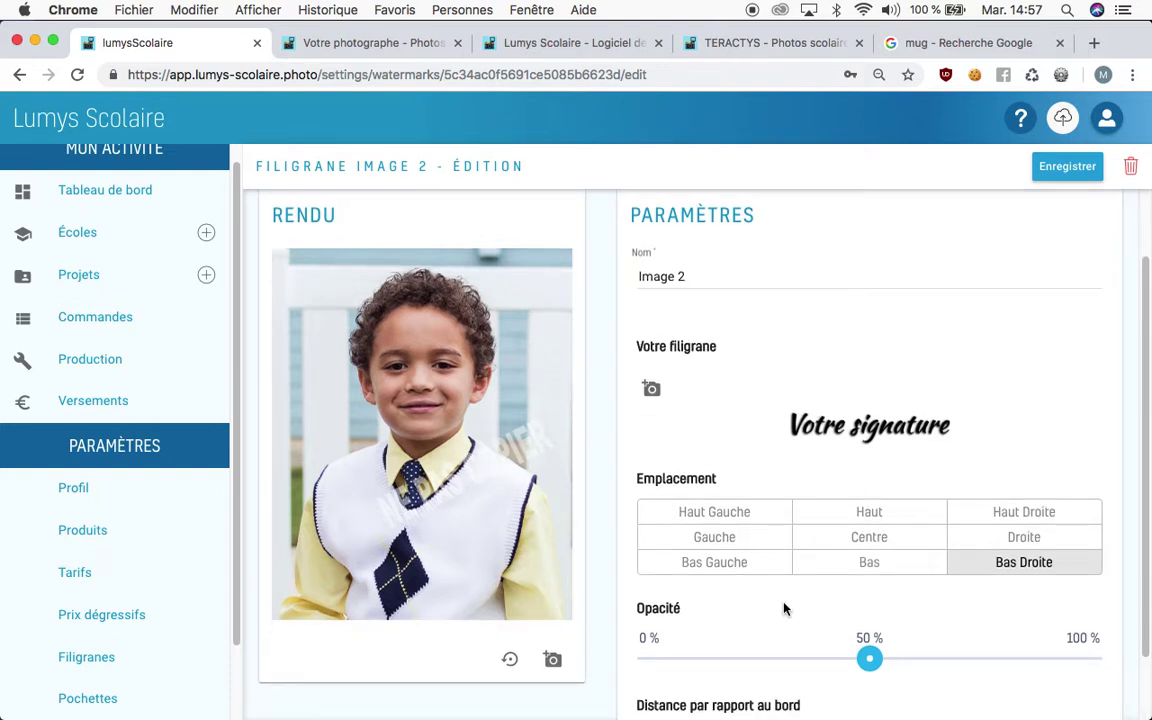
click(840, 540)
scroll(828, 578, down, 1)
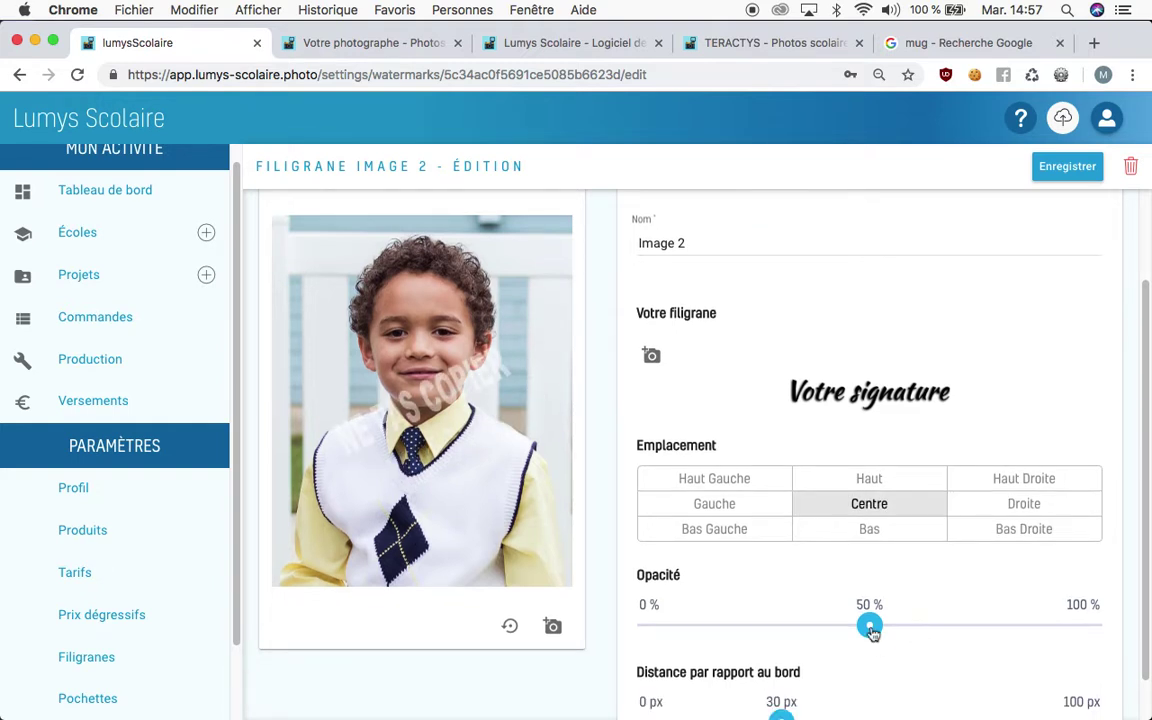
drag(869, 627, 1090, 637)
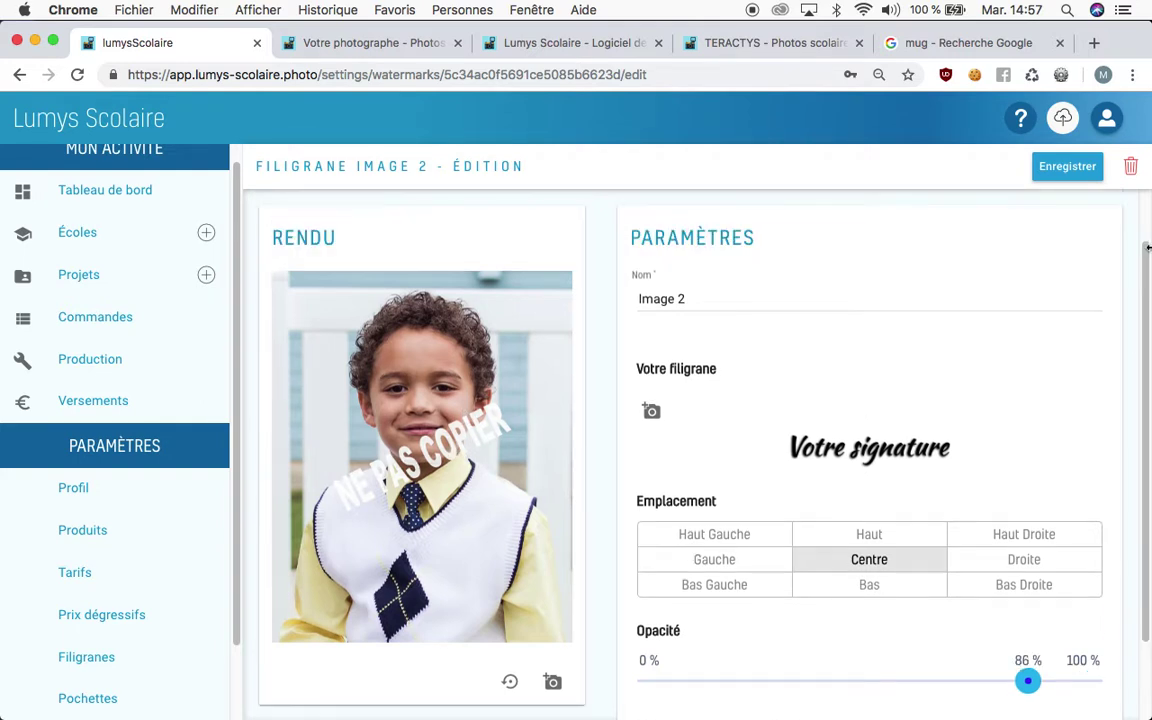
click(1064, 166)
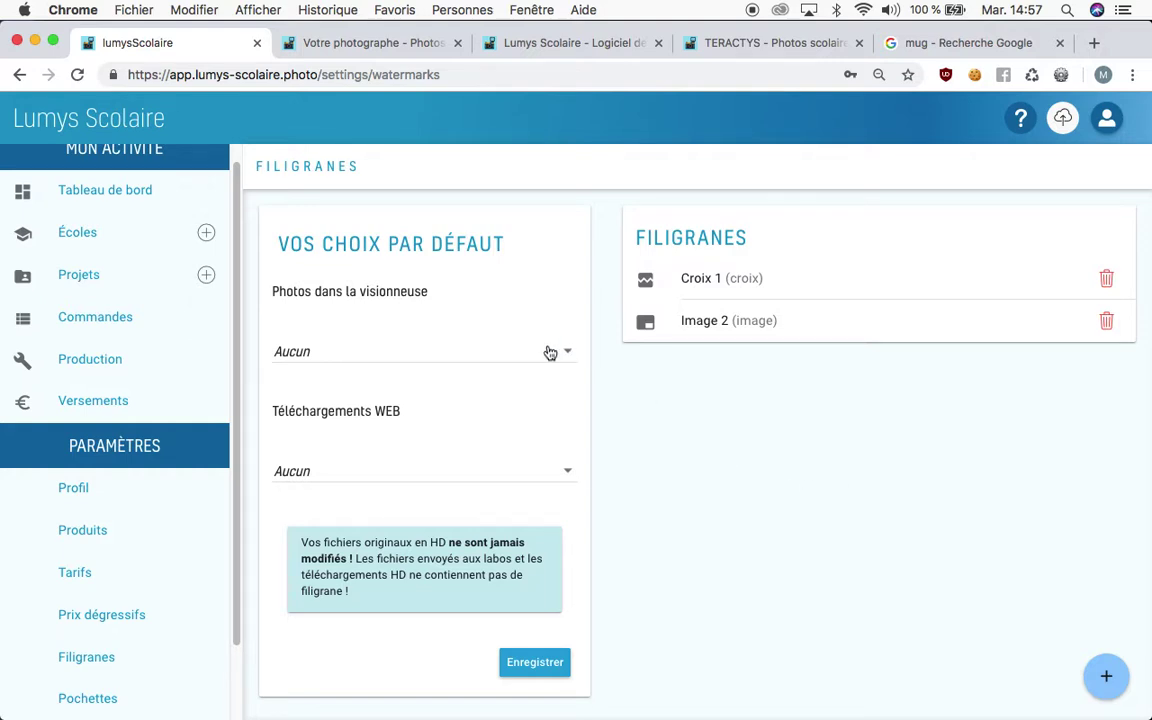
Set image 2 as the default watermark for photos in the viewer and save the default choices.
click(500, 351)
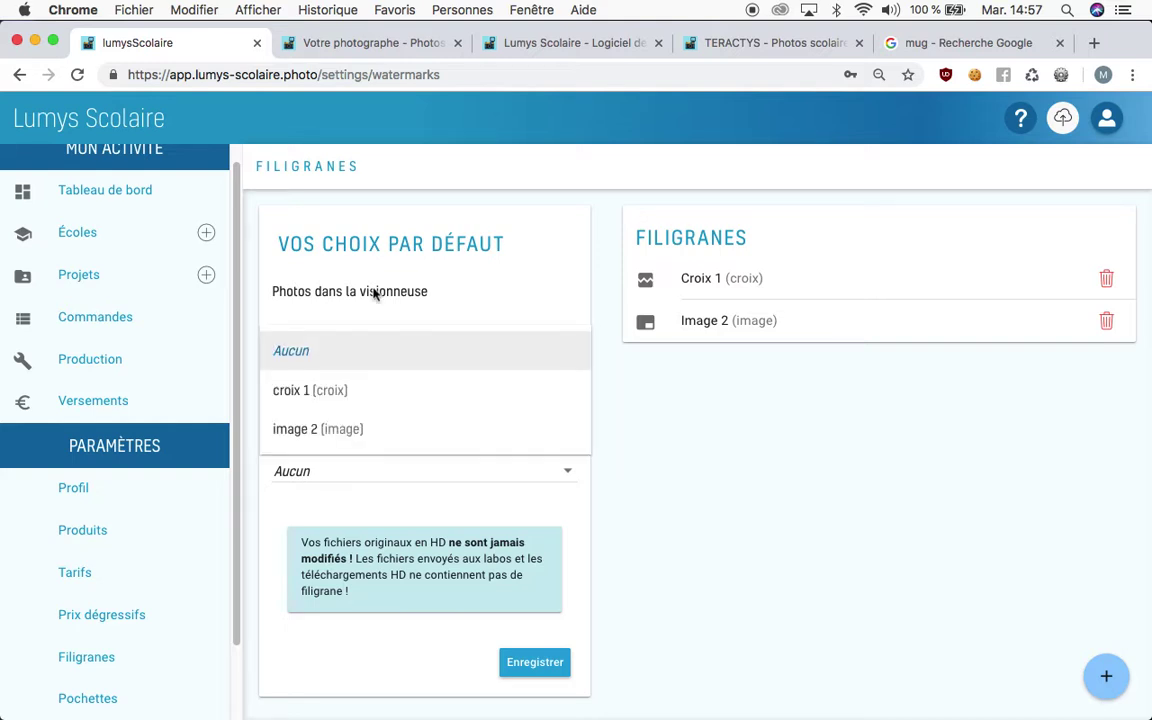
click(760, 44)
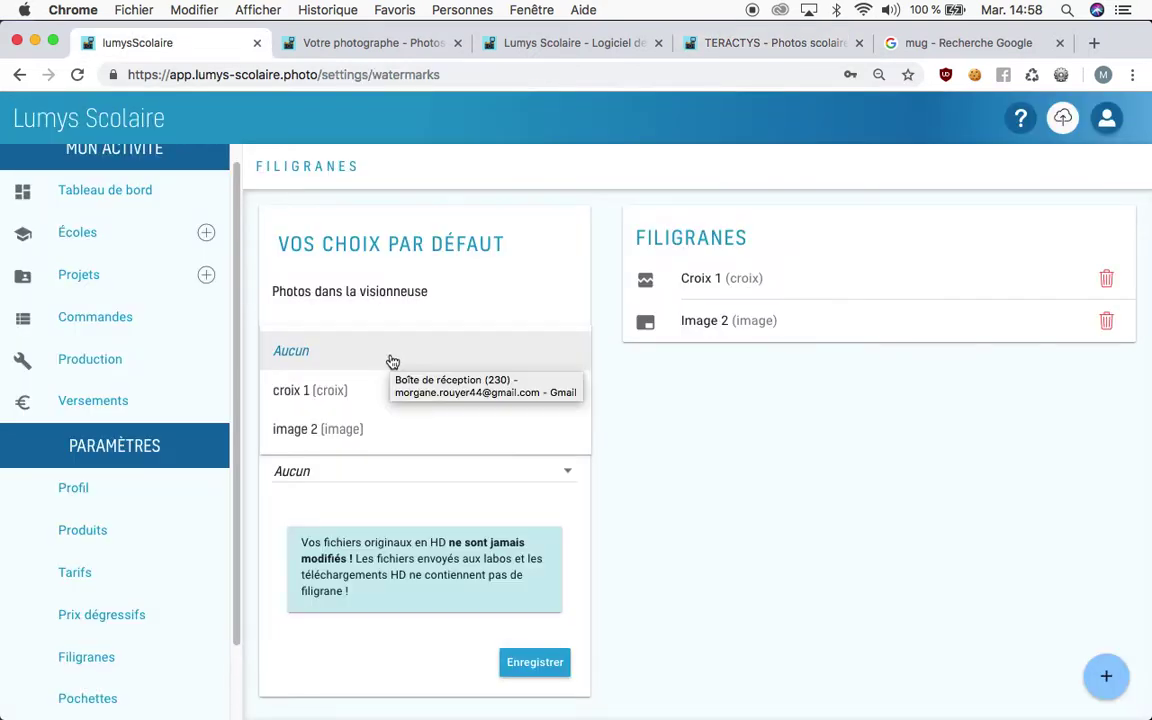
click(400, 445)
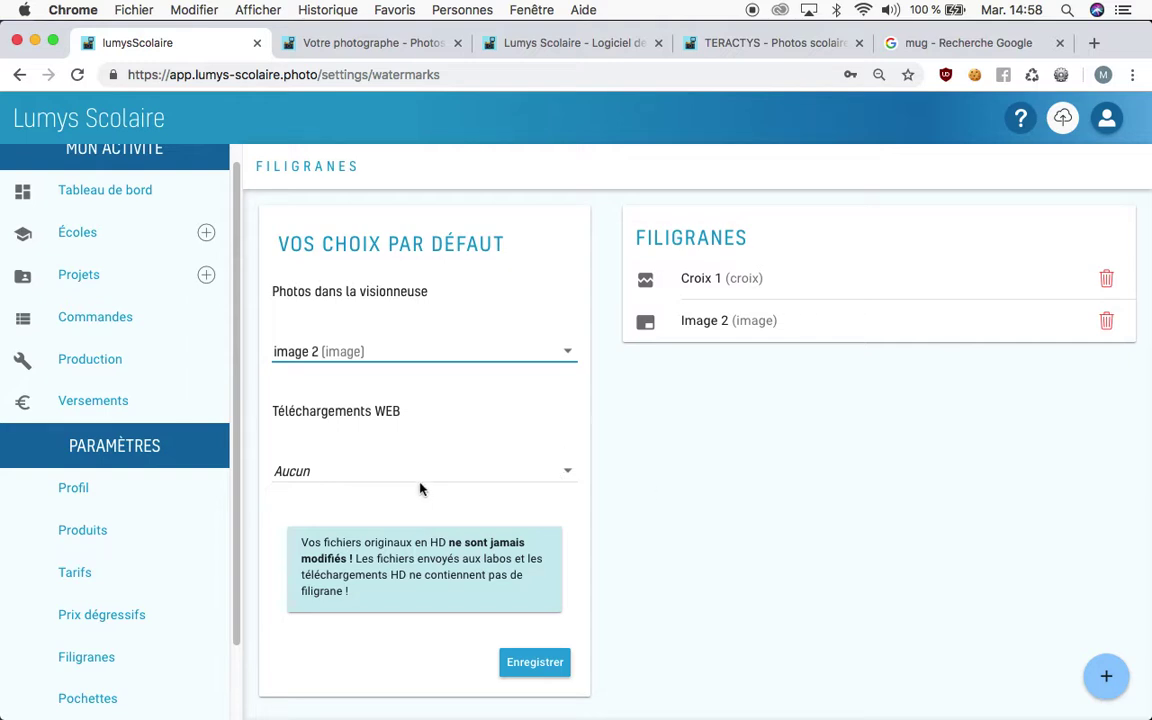
click(536, 660)
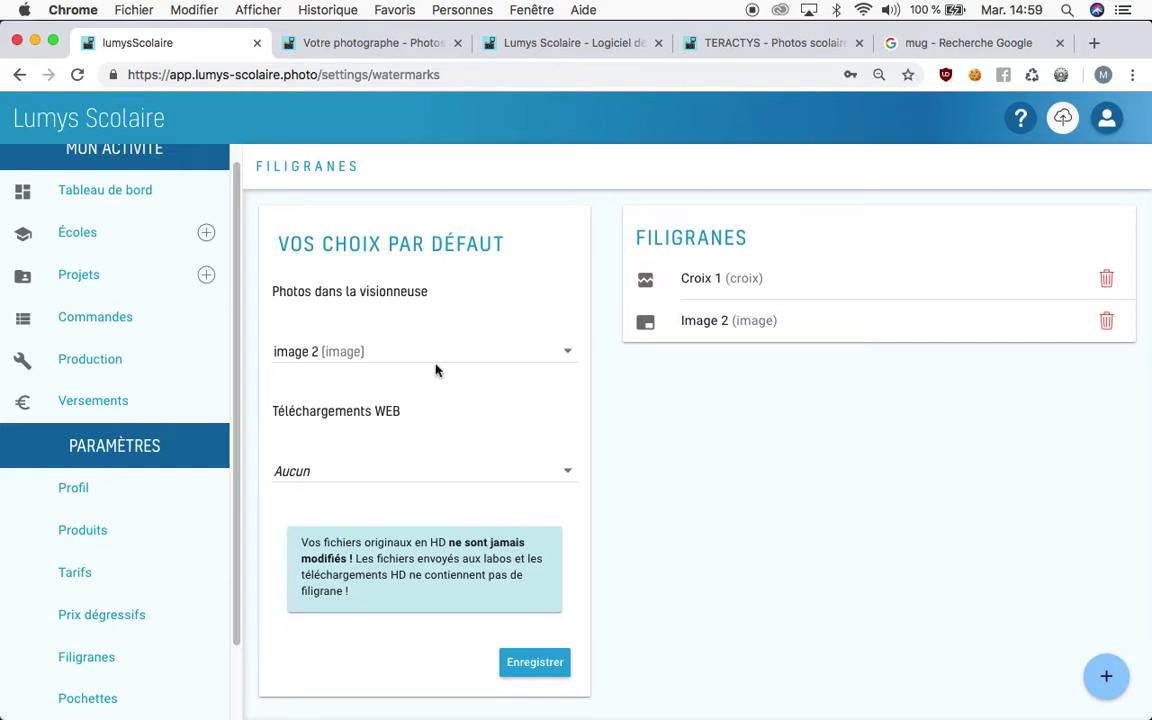
In the École Sainte Thérèse 2017-2018 project's watermark settings, choose image 2 for Photos site.
click(141, 273)
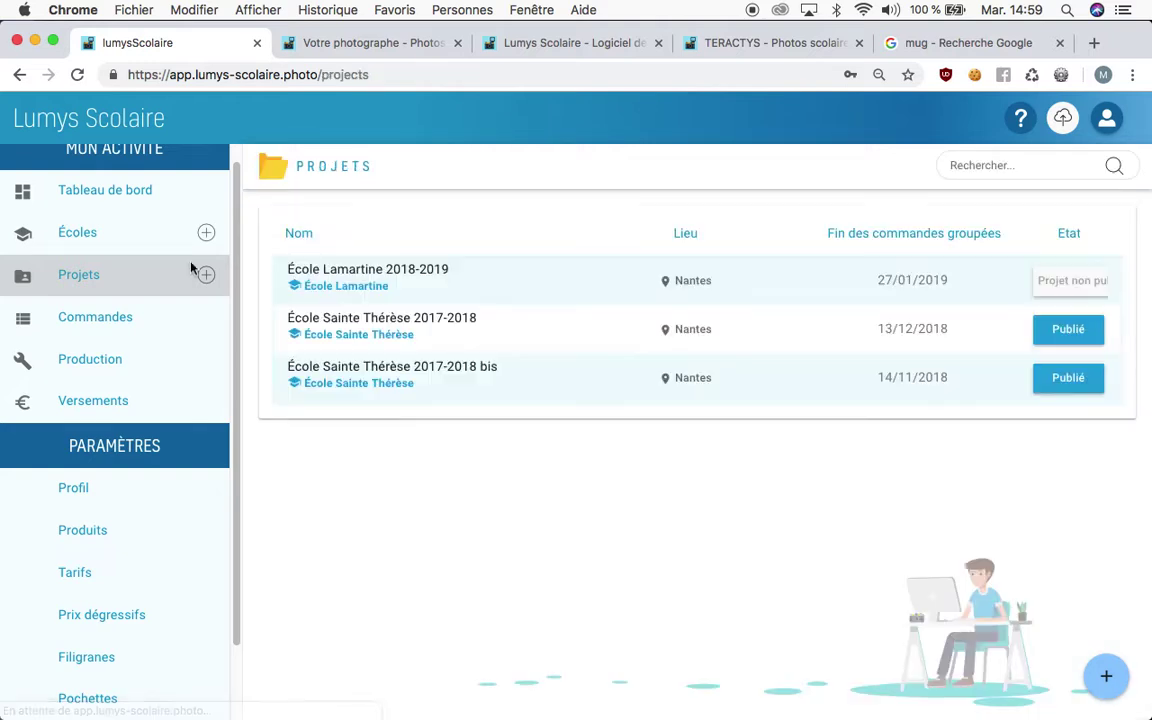
click(430, 326)
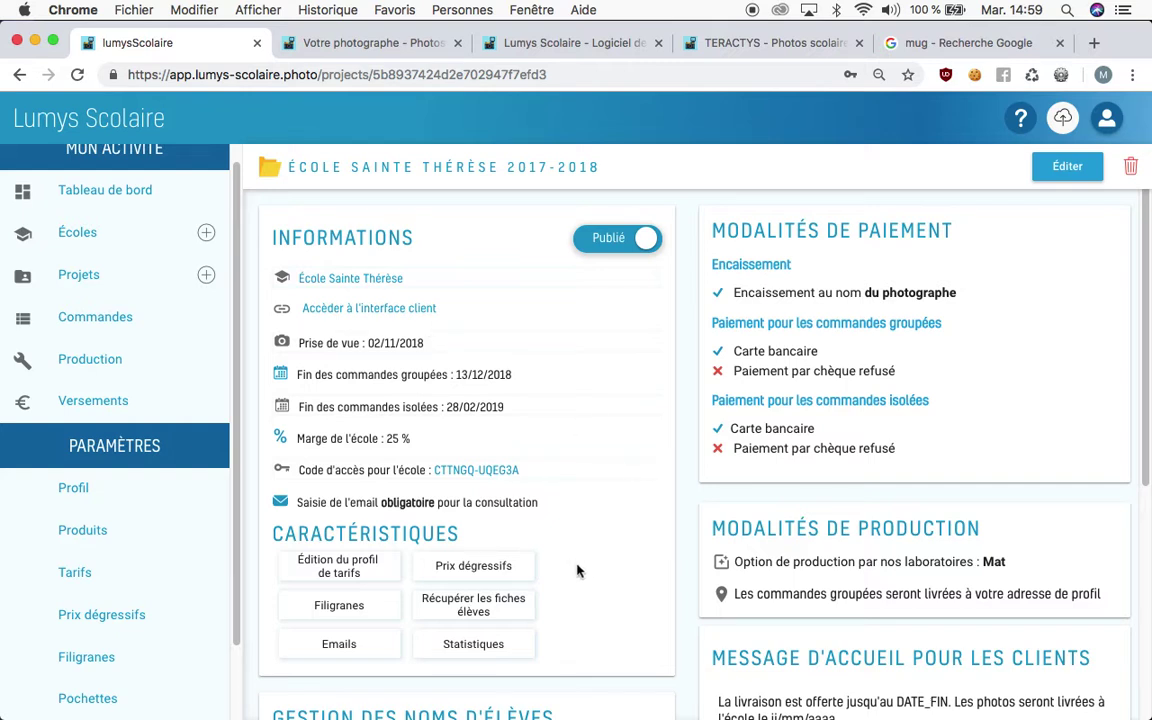
click(378, 607)
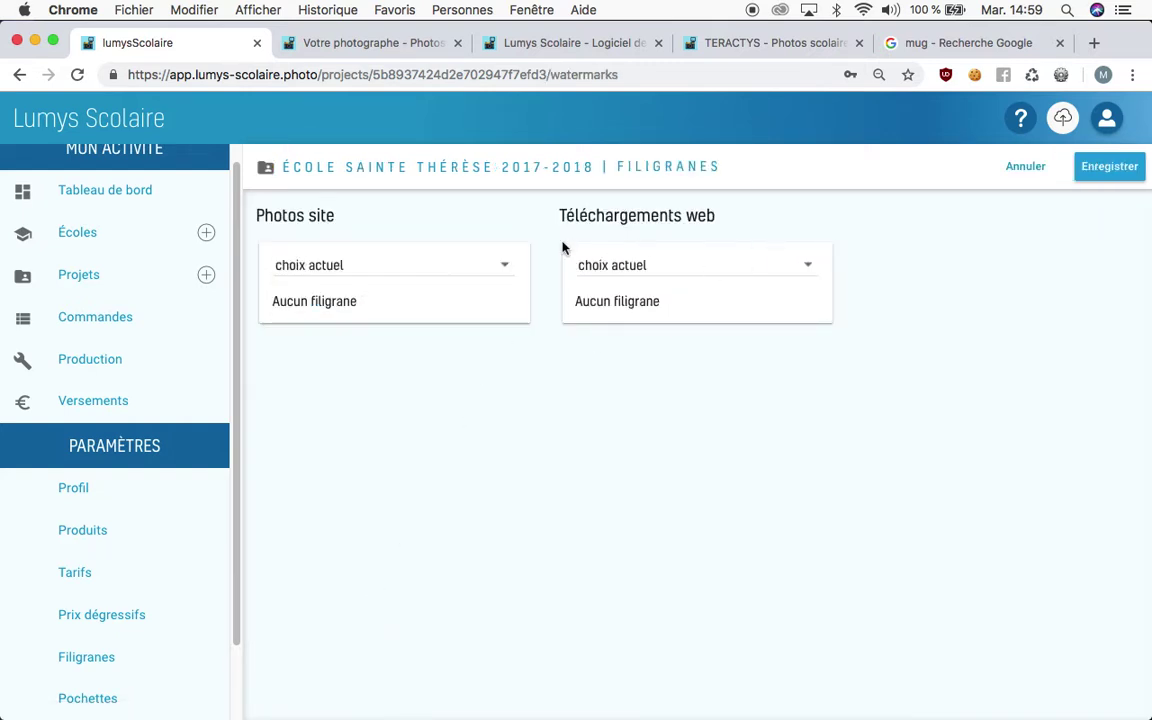
click(506, 268)
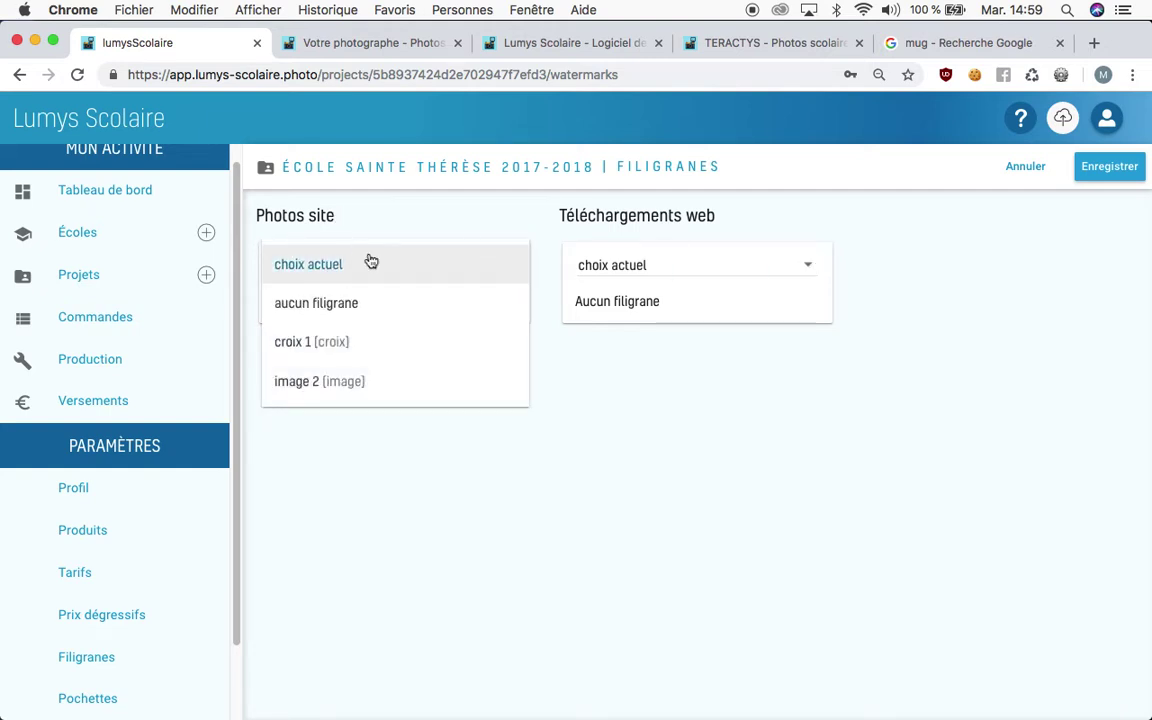
click(376, 371)
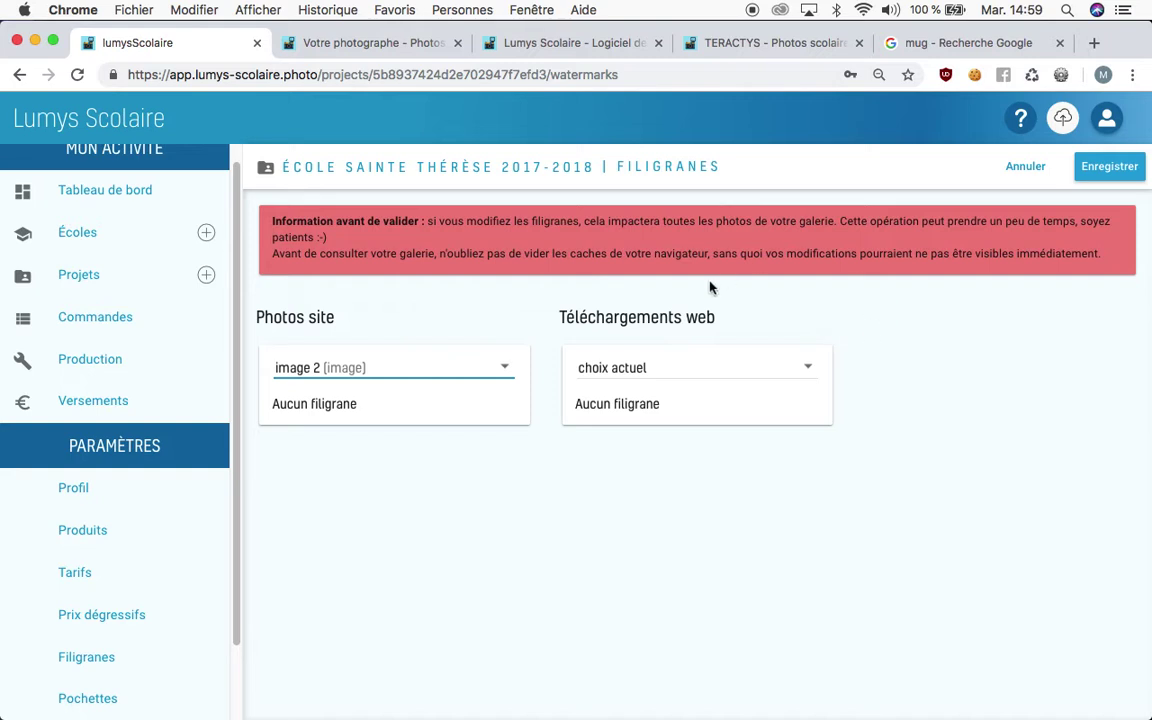
Switch to the client photo gallery and display the next photo to check its watermark.
click(391, 45)
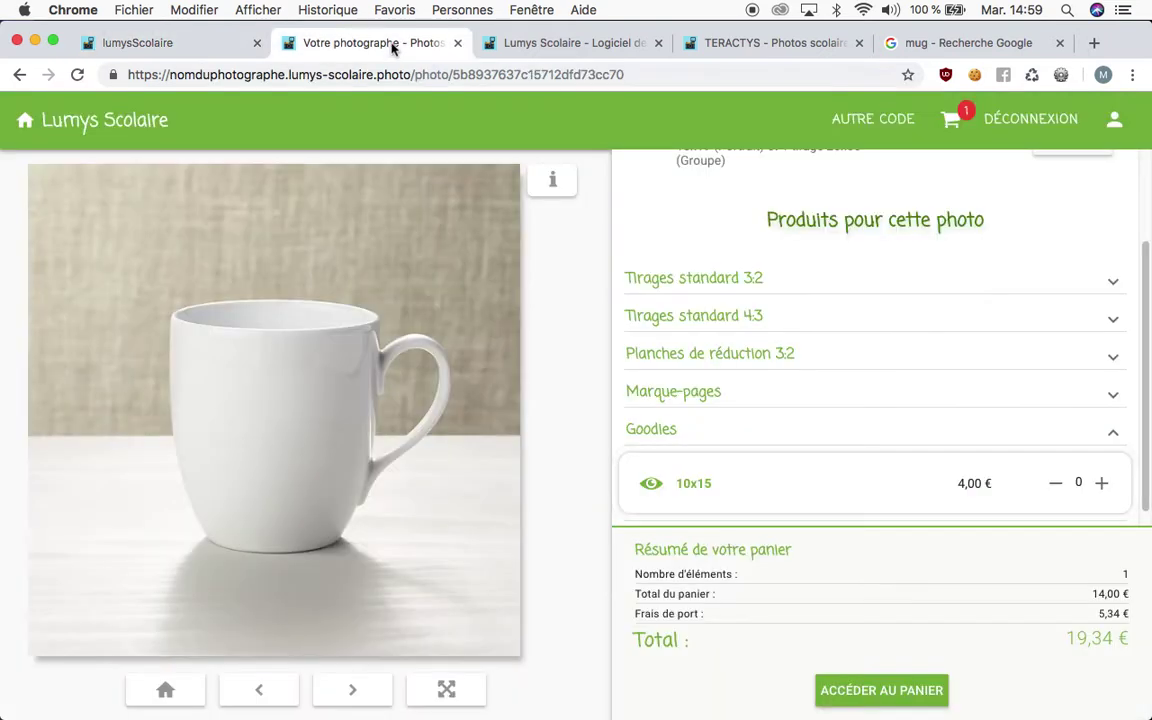
click(363, 695)
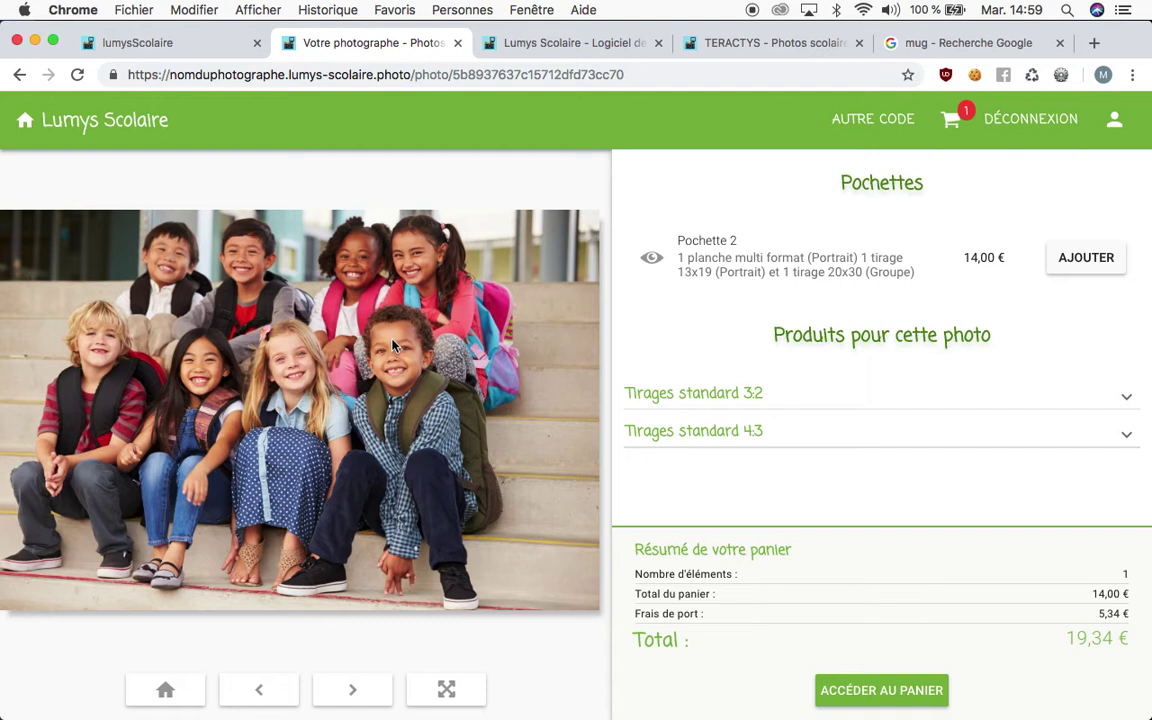